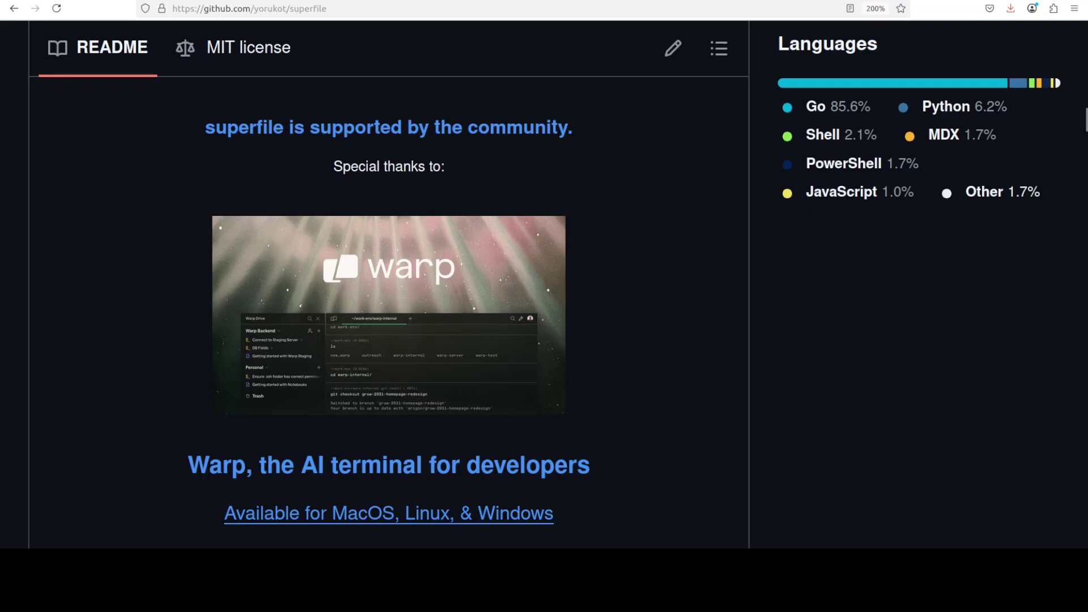
Switch from the superfile GitHub README to the Massed Compute homepage
{"action": "key", "text": "alt+Tab"}
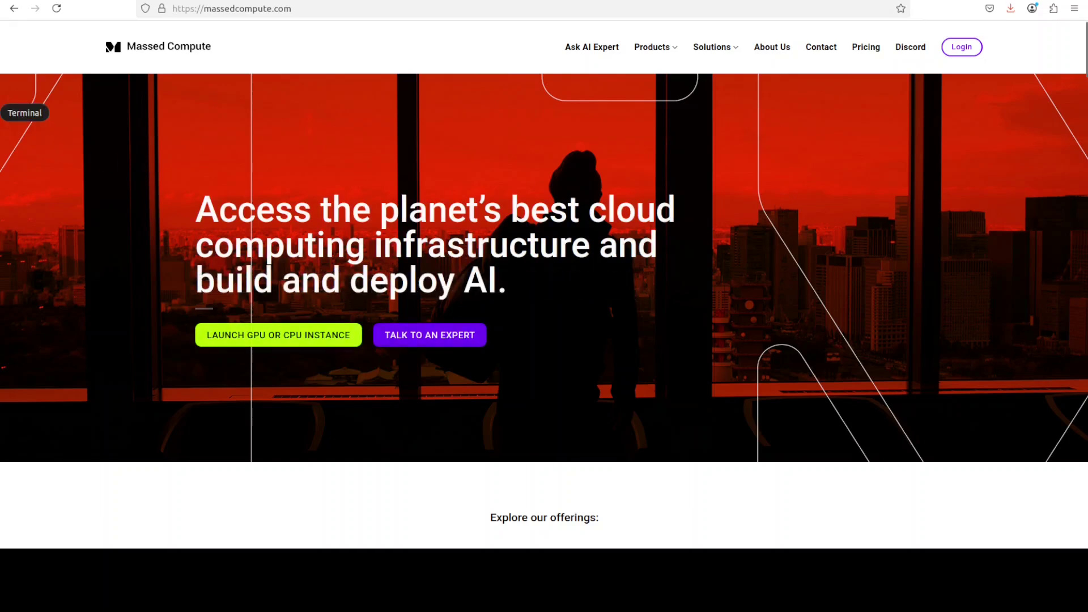
Review the lscpu output for the 12-CPU Xeon in Terminal, then clear the screen
{"action": "left_click", "coordinate": [2, 113]}
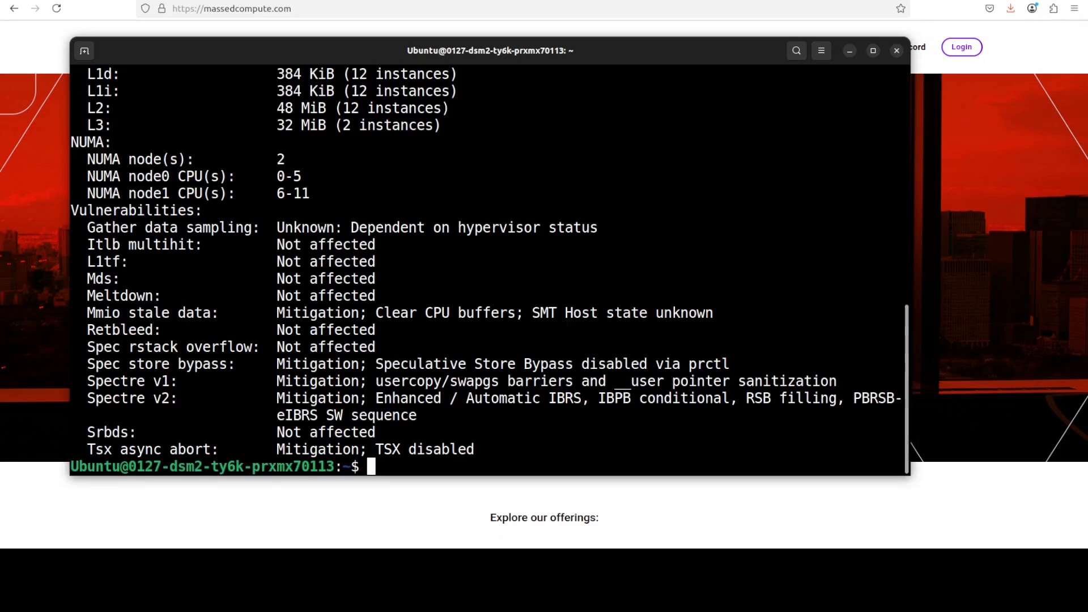
{"action": "scroll", "coordinate": [489, 274], "scroll_direction": "up", "scroll_amount": 10}
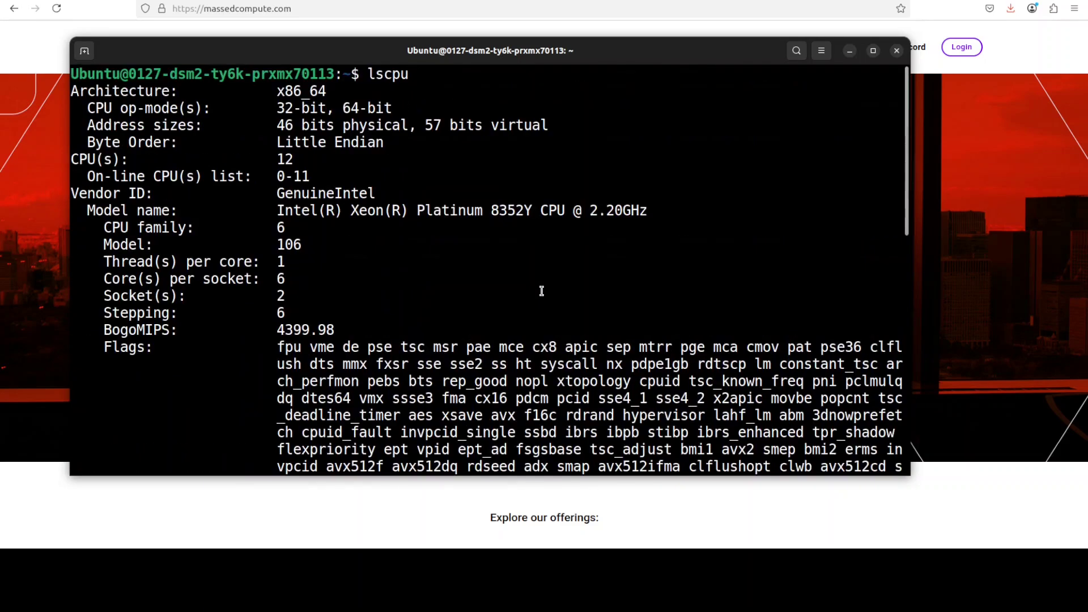
{"action": "type", "text": "clea"}
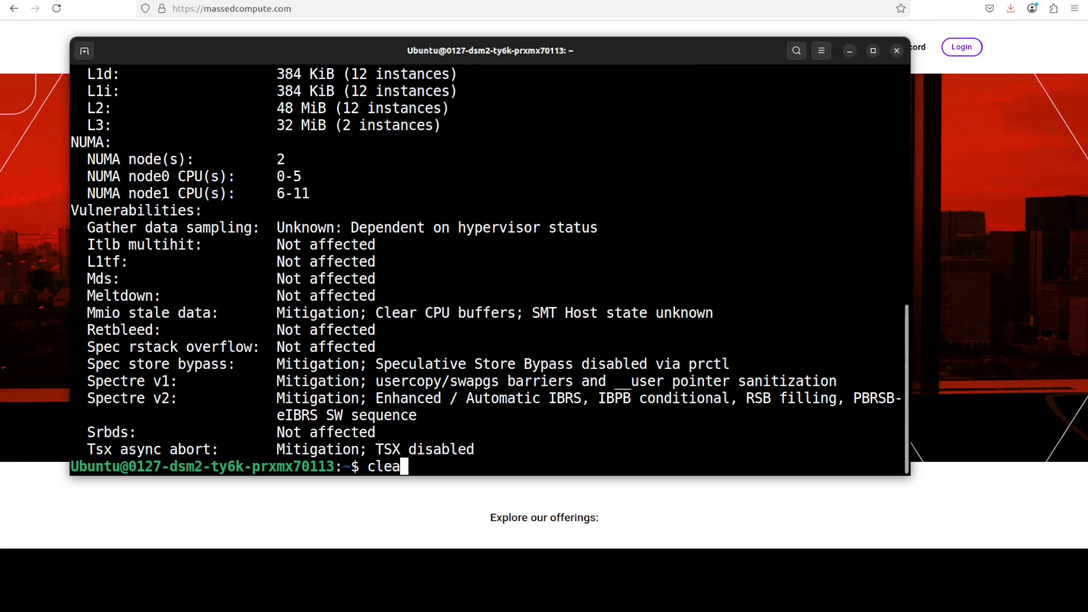
{"action": "type", "text": "r"}
{"action": "key", "text": "Return"}
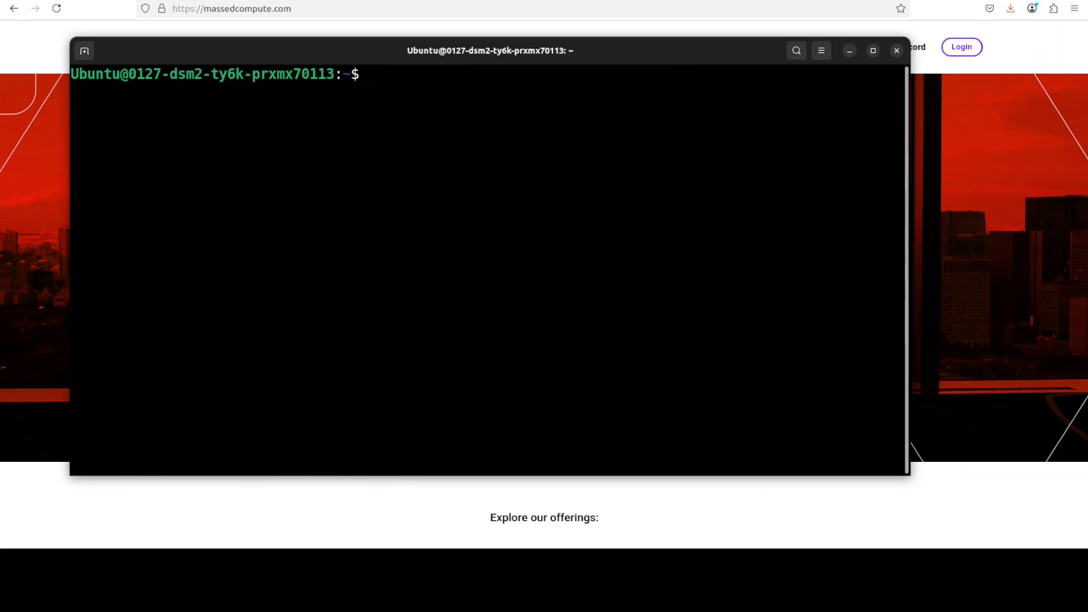
Paste the superfile curl install command into Terminal and run it to install v1.3.2
{"action": "right_click", "coordinate": [390, 123]}
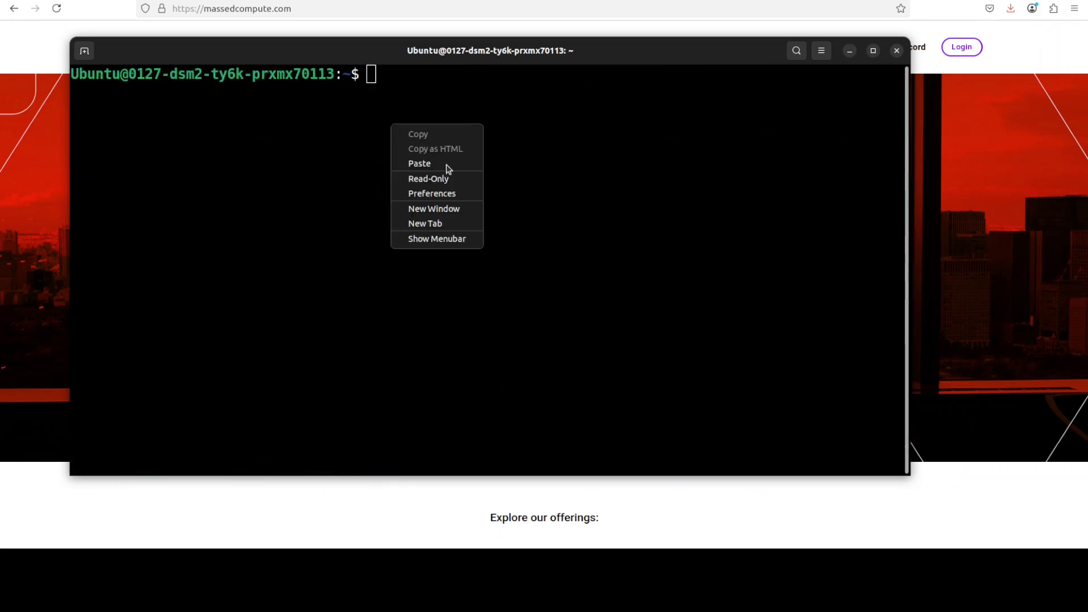
{"action": "left_click", "coordinate": [447, 164]}
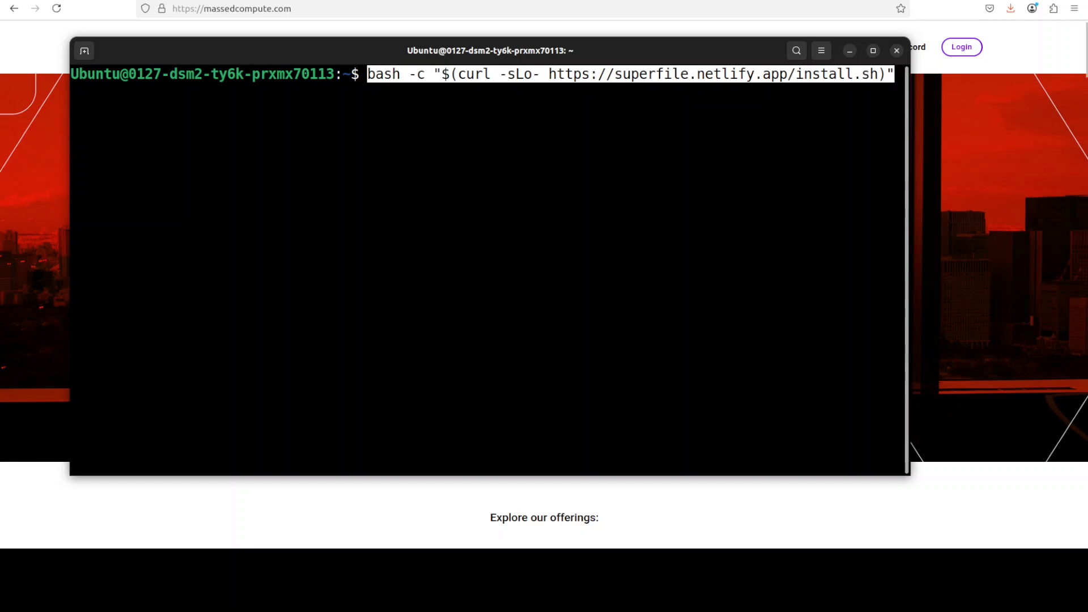
{"action": "key", "text": "Return"}
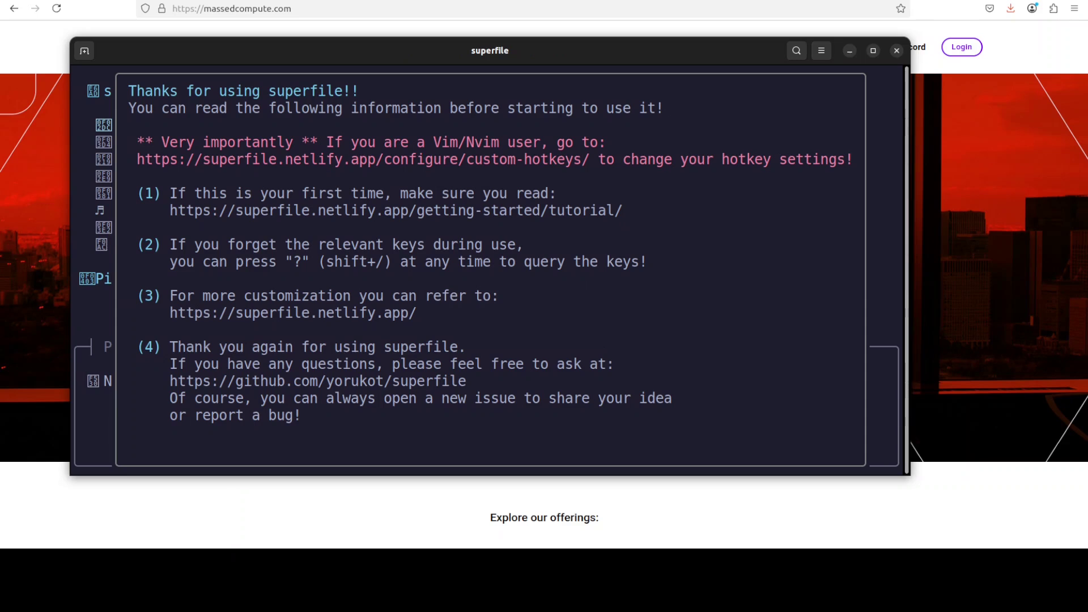
{"action": "key", "text": "Return"}
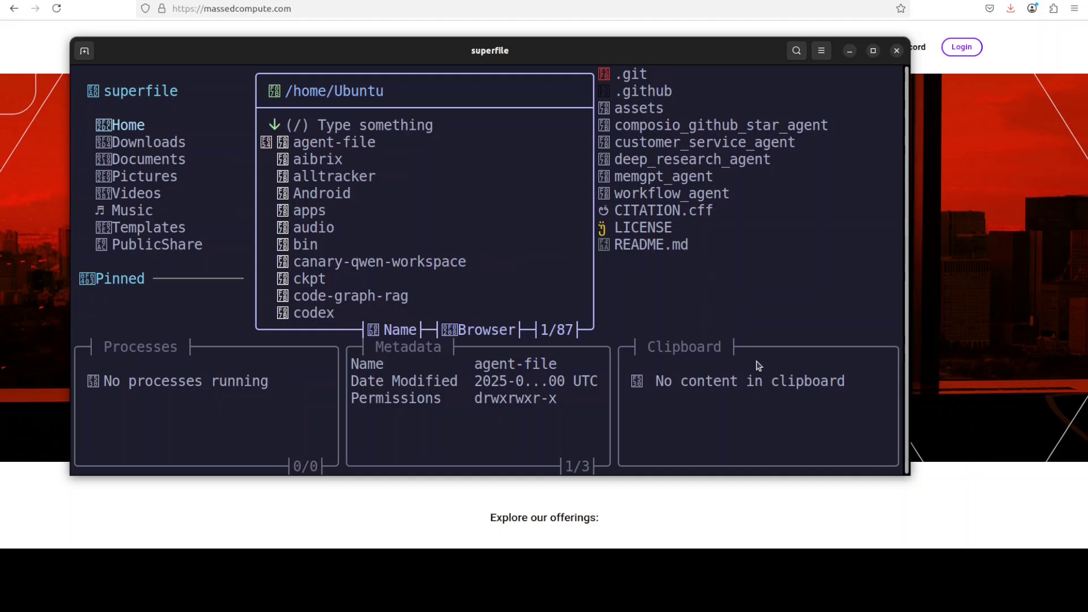
Launch superfile past its welcome notes, then enlarge and reposition its window
{"action": "left_click_drag", "start_coordinate": [906, 477], "coordinate": [1066, 529]}
{"action": "left_click_drag", "start_coordinate": [382, 53], "coordinate": [339, 43]}
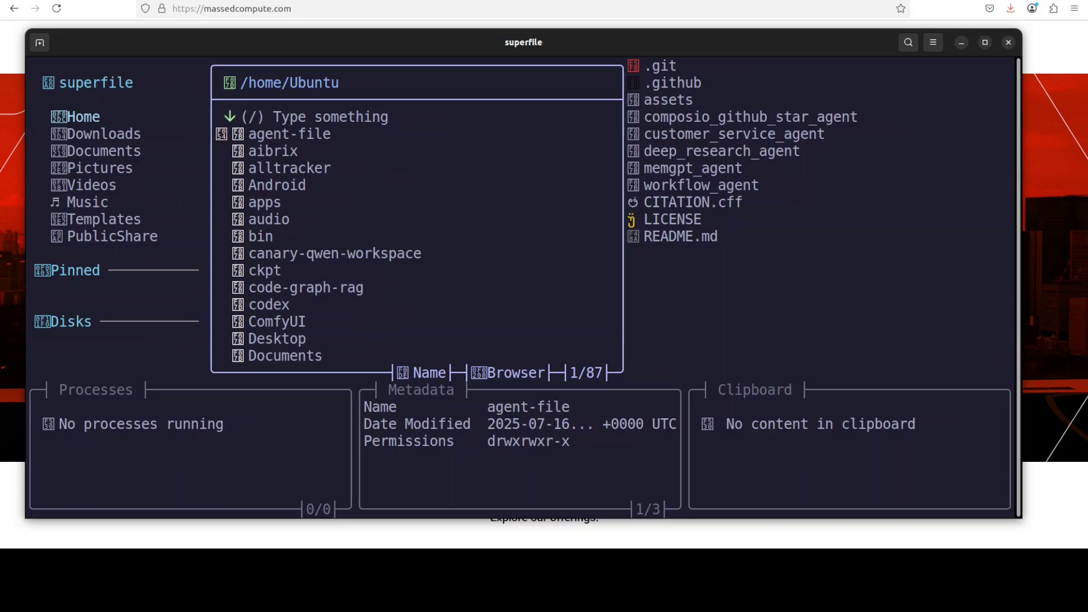
Shorten the window a row, browse sidebar locations Home, Downloads, Documents, then focus Processes
{"action": "left_click_drag", "start_coordinate": [468, 527], "coordinate": [461, 491]}
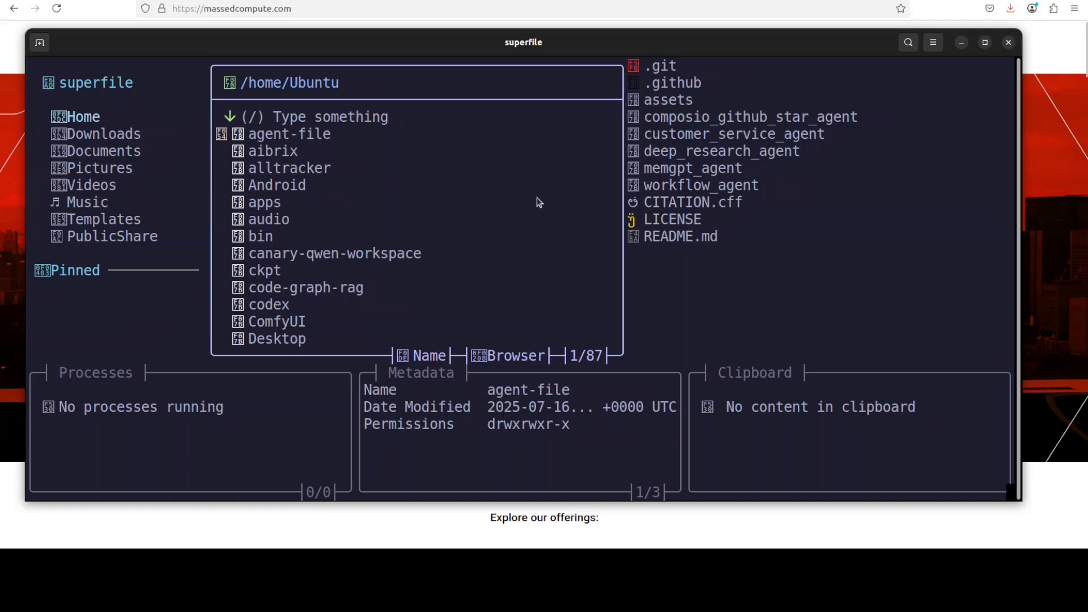
{"action": "key", "text": "s"}
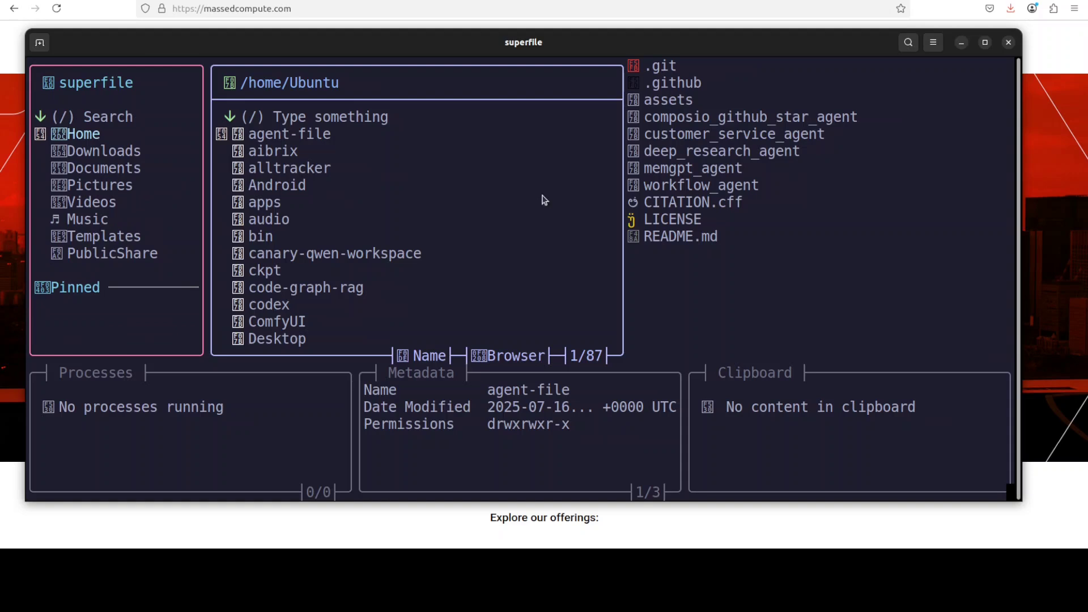
{"action": "key", "text": "Down"}
{"action": "key", "text": "Down"}
{"action": "key", "text": "Down"}
{"action": "key", "text": "Down"}
{"action": "key", "text": "Down"}
{"action": "key", "text": "Down"}
{"action": "key", "text": "Up"}
{"action": "key", "text": "Up"}
{"action": "key", "text": "Up"}
{"action": "key", "text": "Up"}
{"action": "key", "text": "Up"}
{"action": "key", "text": "Up"}
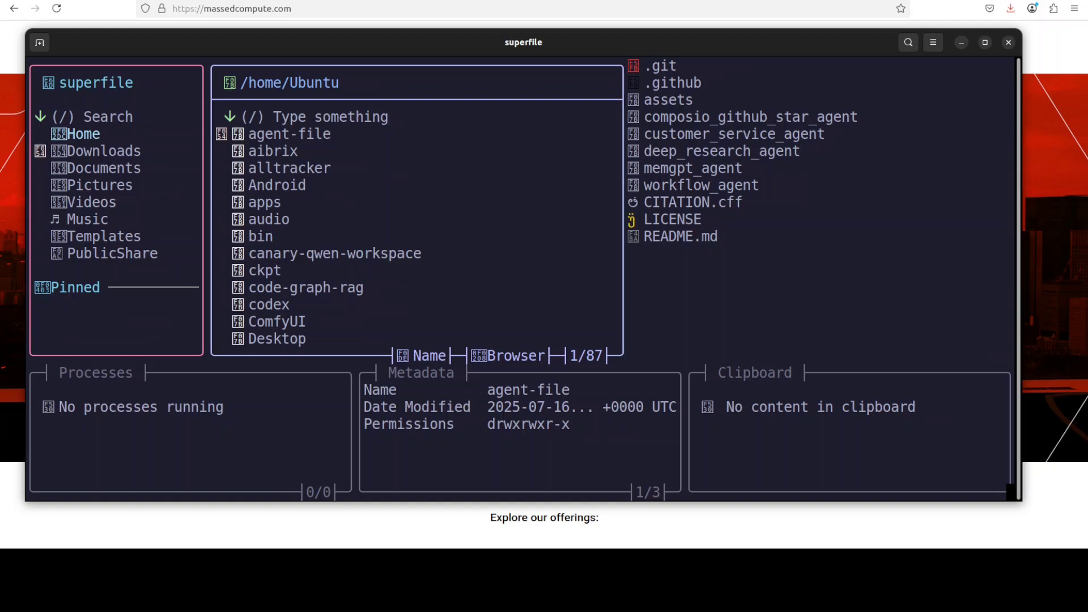
{"action": "key", "text": "Down"}
{"action": "key", "text": "Down"}
{"action": "key", "text": "Up"}
{"action": "key", "text": "Up"}
{"action": "key", "text": "Down"}
{"action": "key", "text": "Up"}
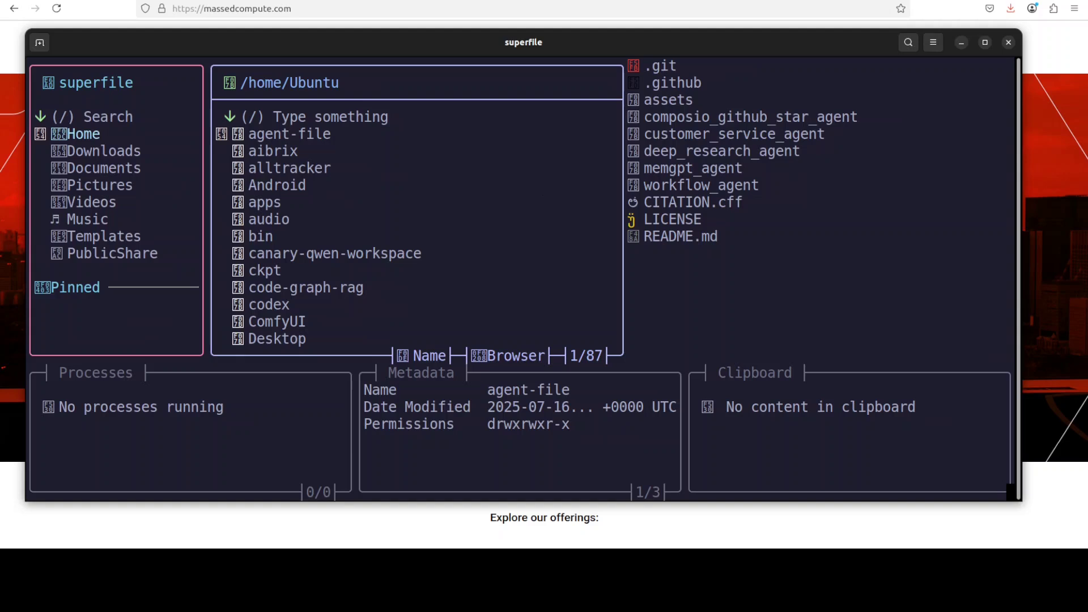
{"action": "key", "text": "p"}
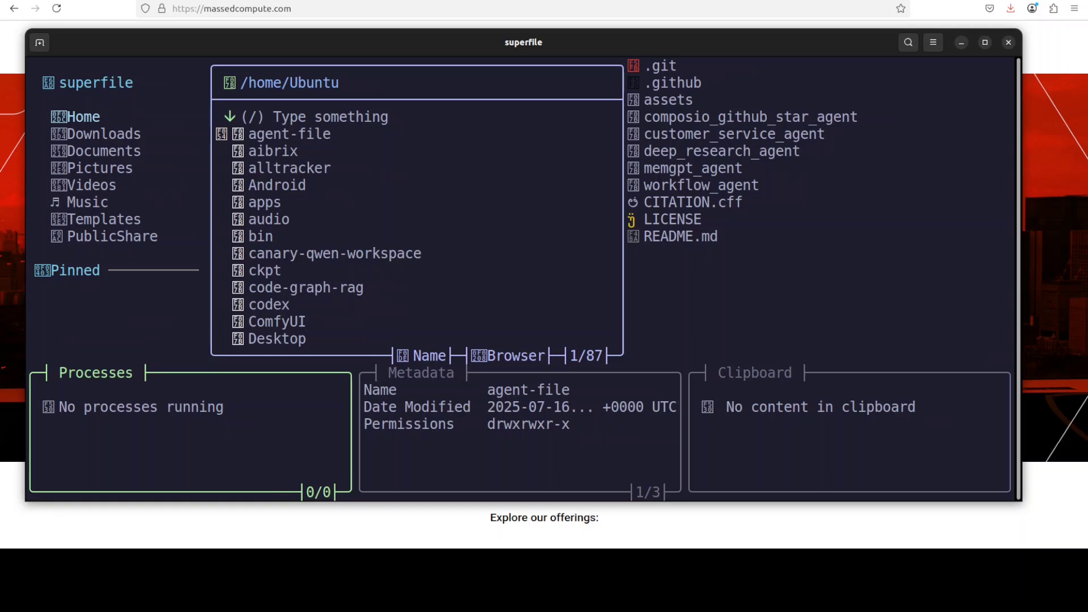
Focus the Metadata panel showing agent-file's 67.45 MiB size, then open the shell-mode prompt
{"action": "key", "text": "m"}
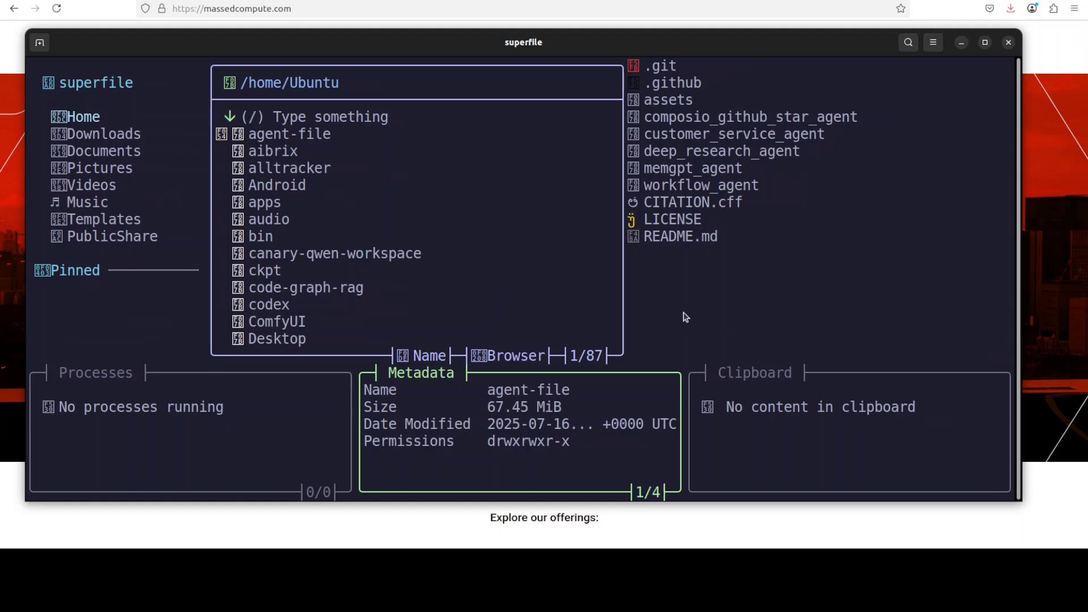
{"action": "key", "text": "colon"}
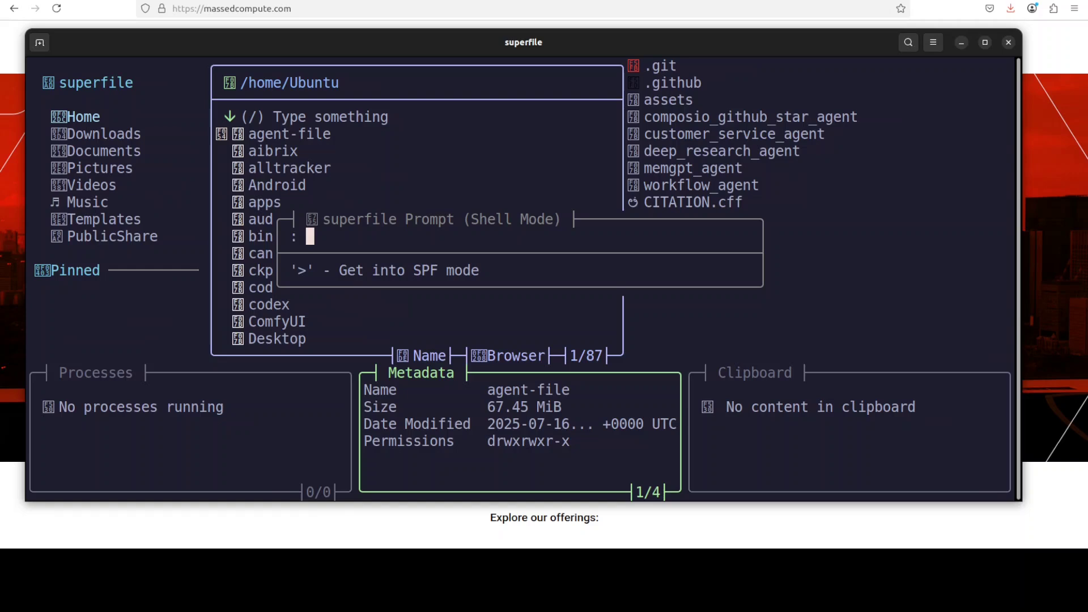
Dismiss the shell-mode prompt twice and add a second /home/Ubuntu file panel
{"action": "key", "text": "Escape"}
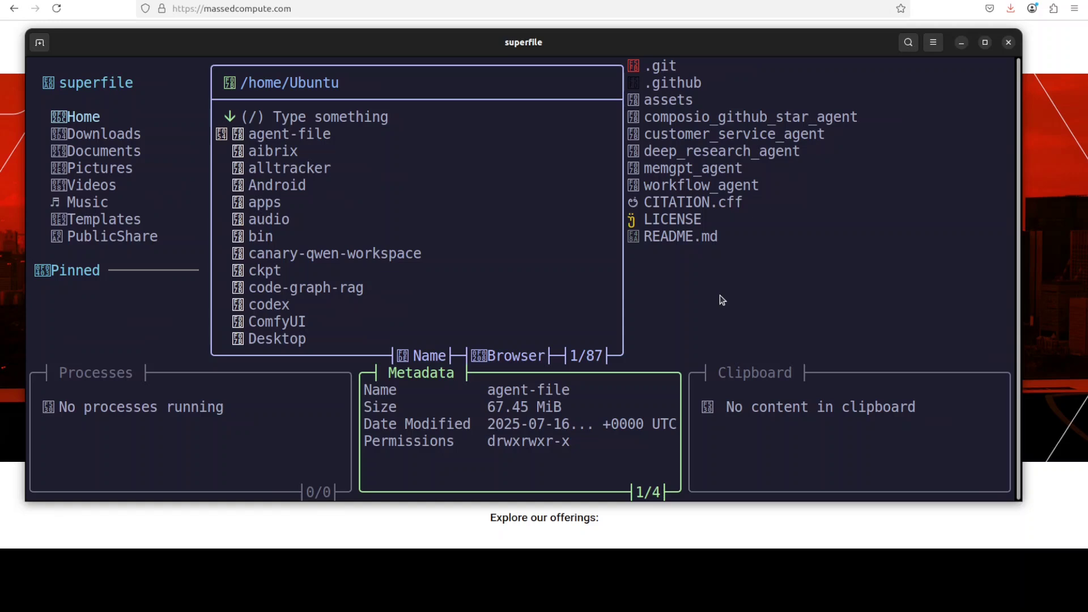
{"action": "key", "text": "colon"}
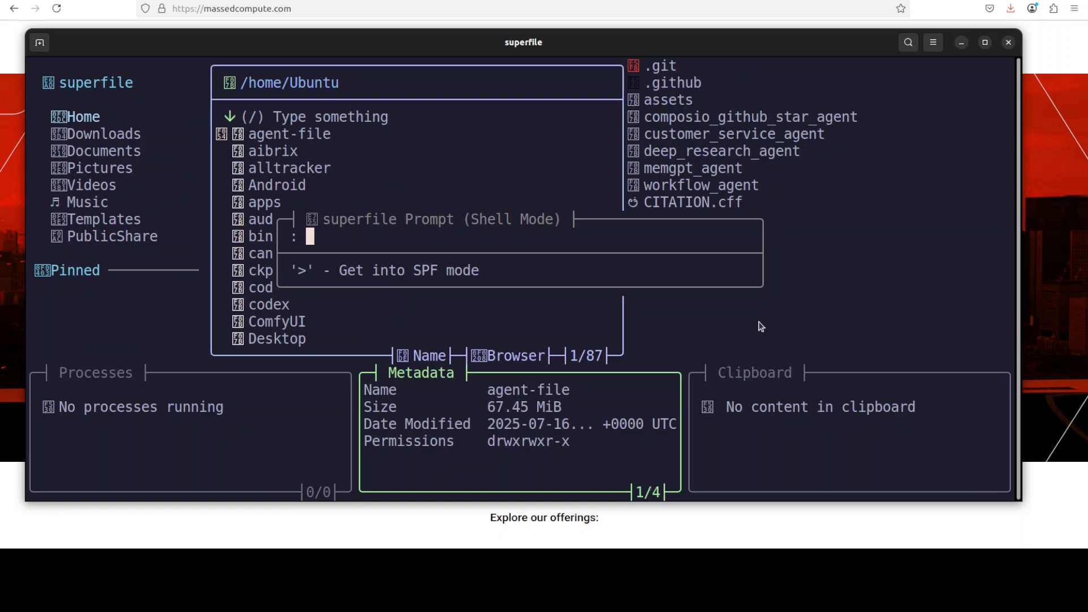
{"action": "key", "text": "Escape"}
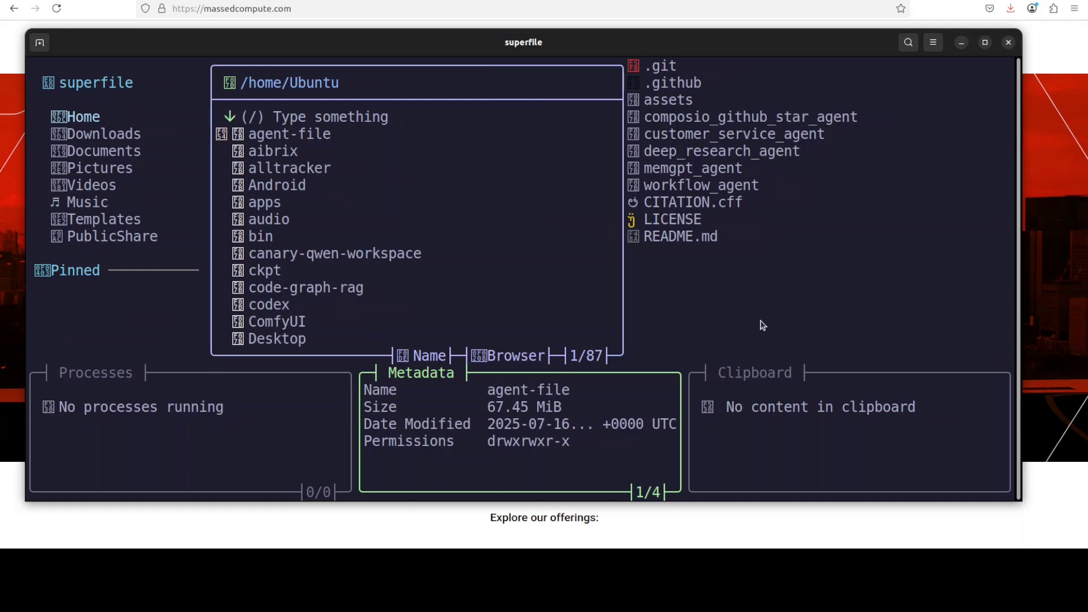
{"action": "key", "text": "n"}
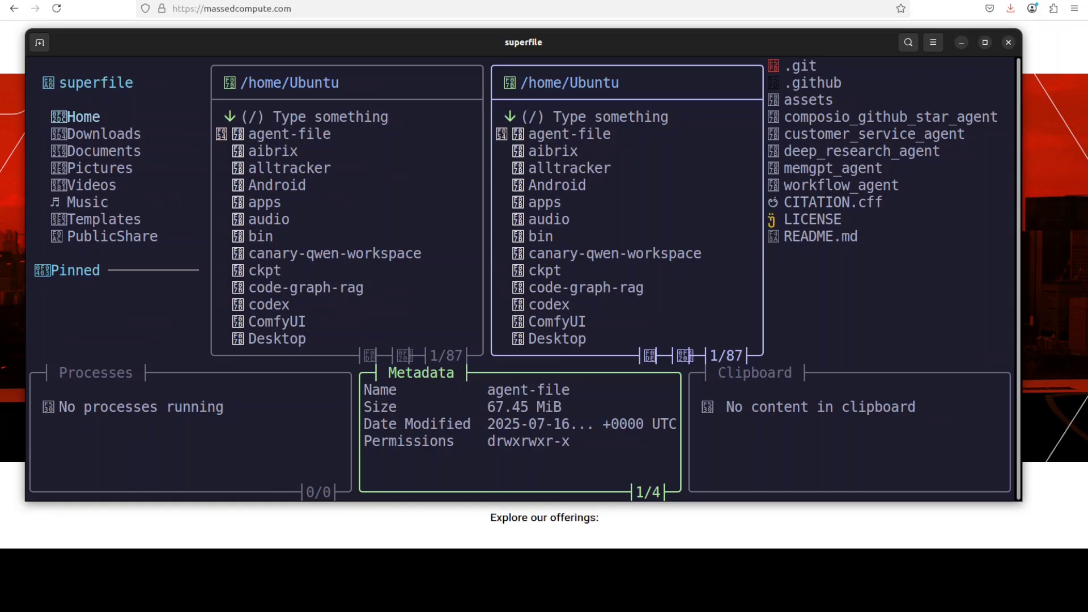
Close and reopen the second /home/Ubuntu file panel a couple of times
{"action": "key", "text": "ctrl+w"}
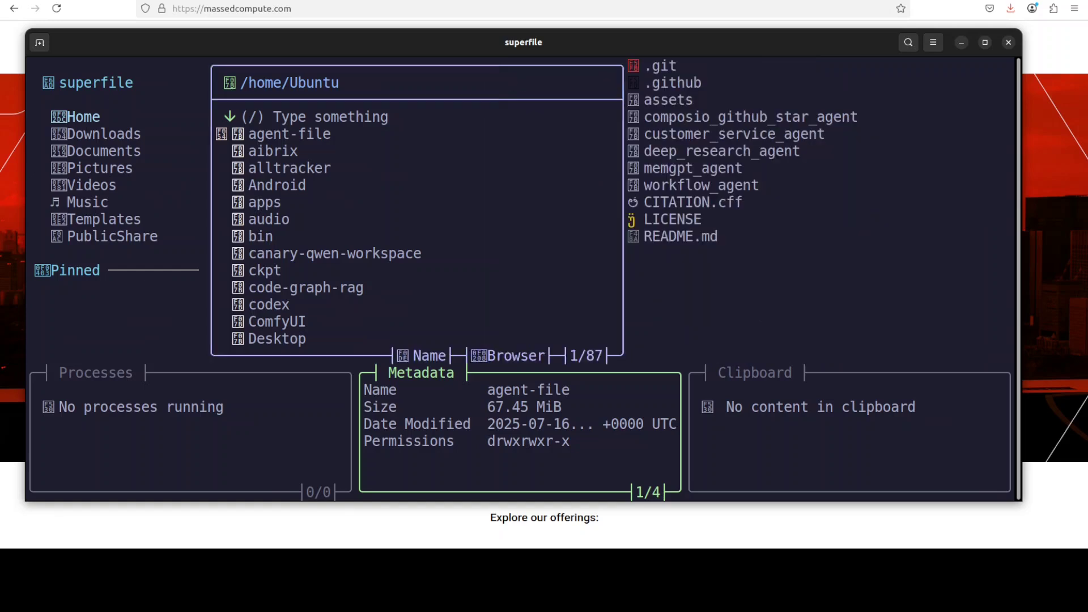
{"action": "key", "text": "n"}
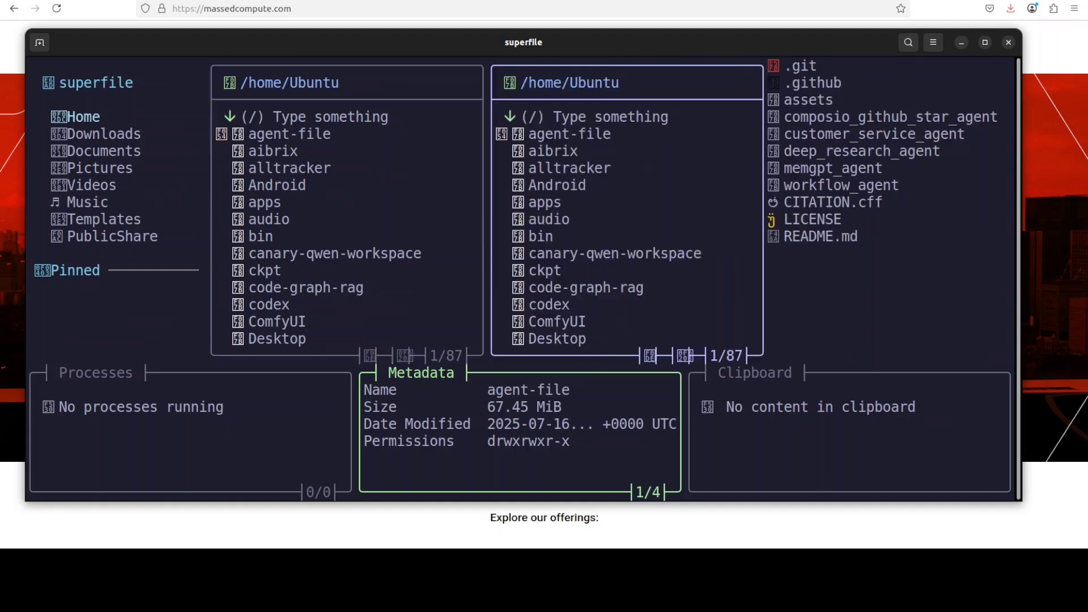
{"action": "key", "text": "ctrl+w"}
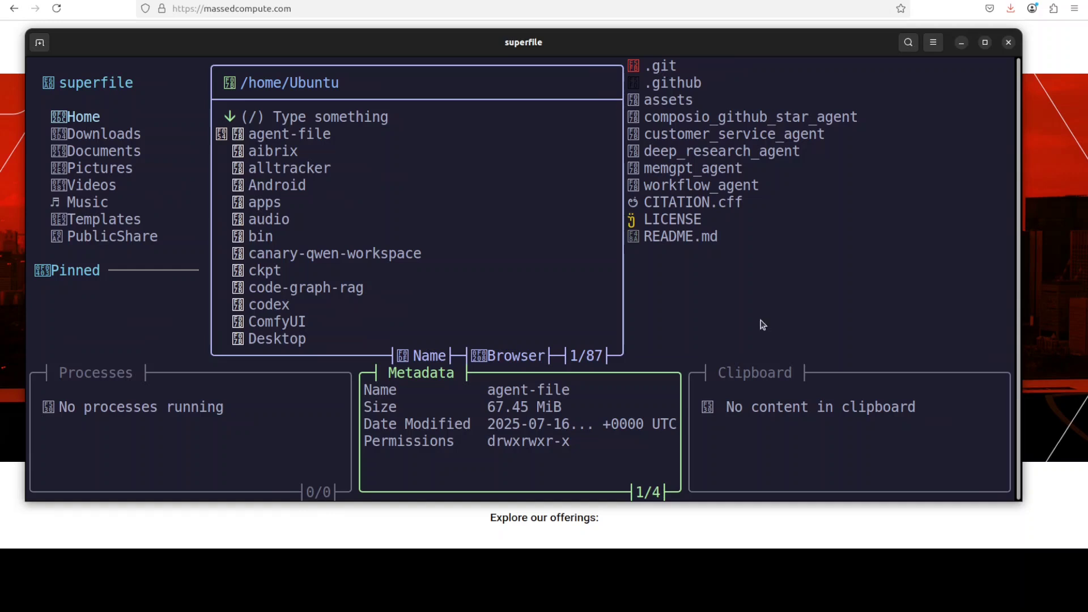
{"action": "key", "text": "n"}
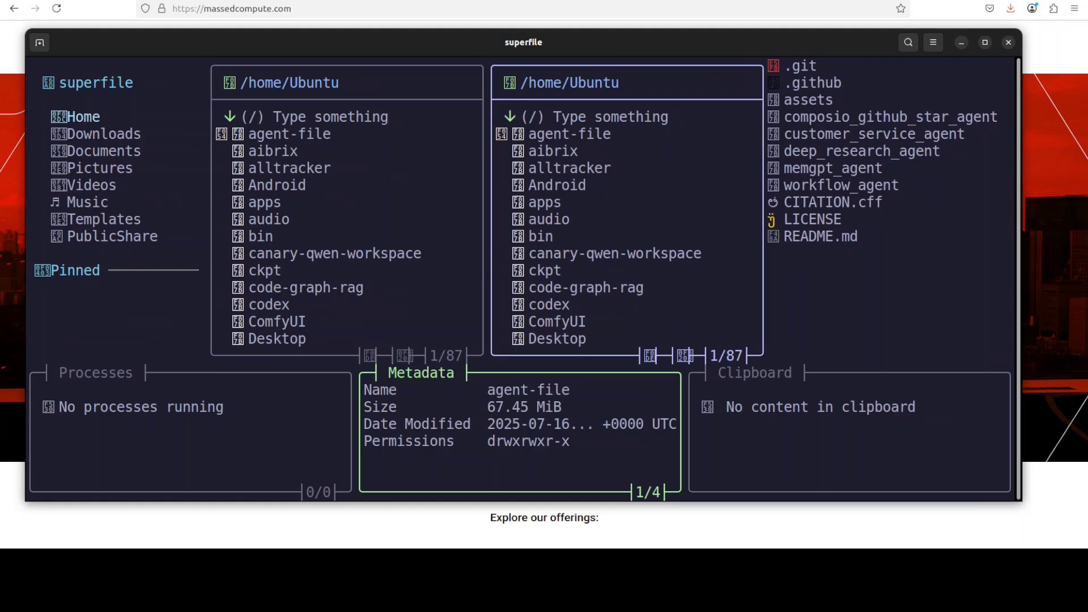
Cycle focus back and forth between the two /home/Ubuntu panels
{"action": "key", "text": "Tab"}
{"action": "key", "text": "Tab"}
{"action": "key", "text": "Tab"}
{"action": "key", "text": "Tab"}
{"action": "key", "text": "Tab"}
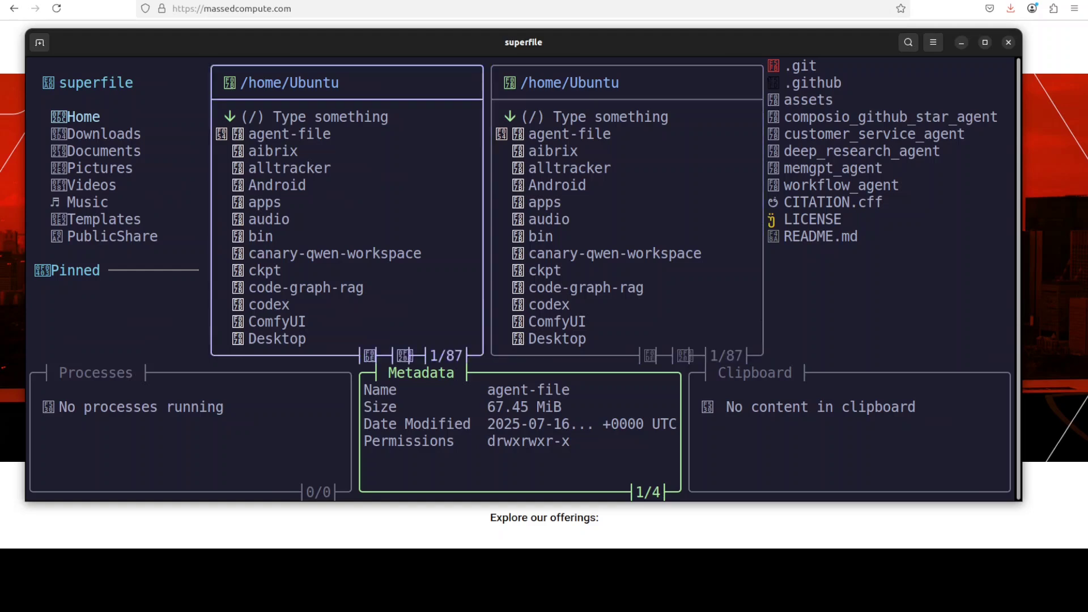
{"action": "key", "text": "Tab"}
{"action": "key", "text": "Tab"}
{"action": "key", "text": "Tab"}
{"action": "key", "text": "Tab"}
{"action": "key", "text": "Tab"}
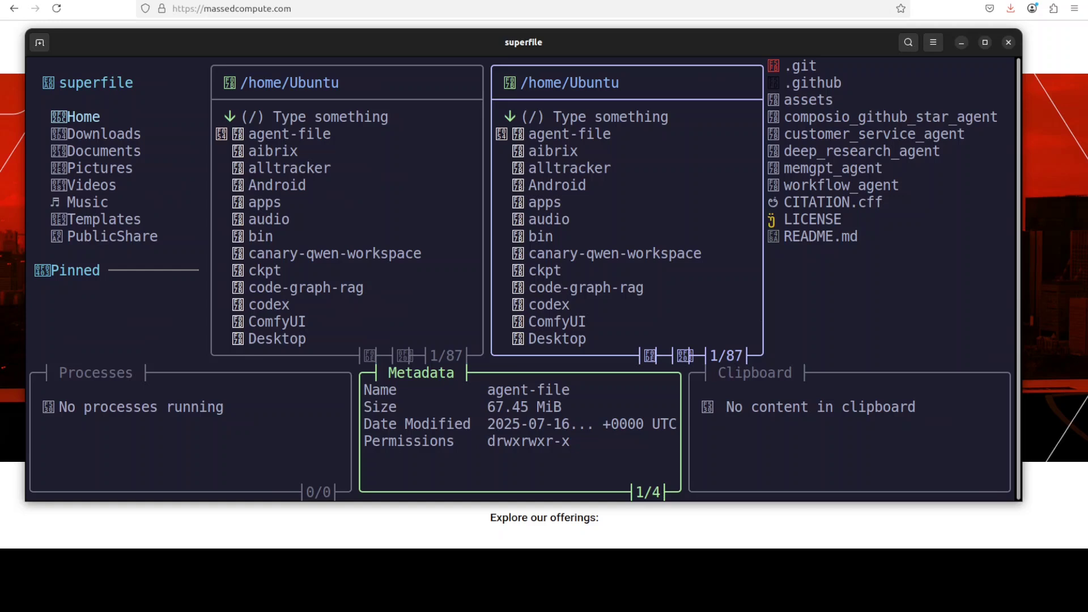
{"action": "key", "text": "Tab"}
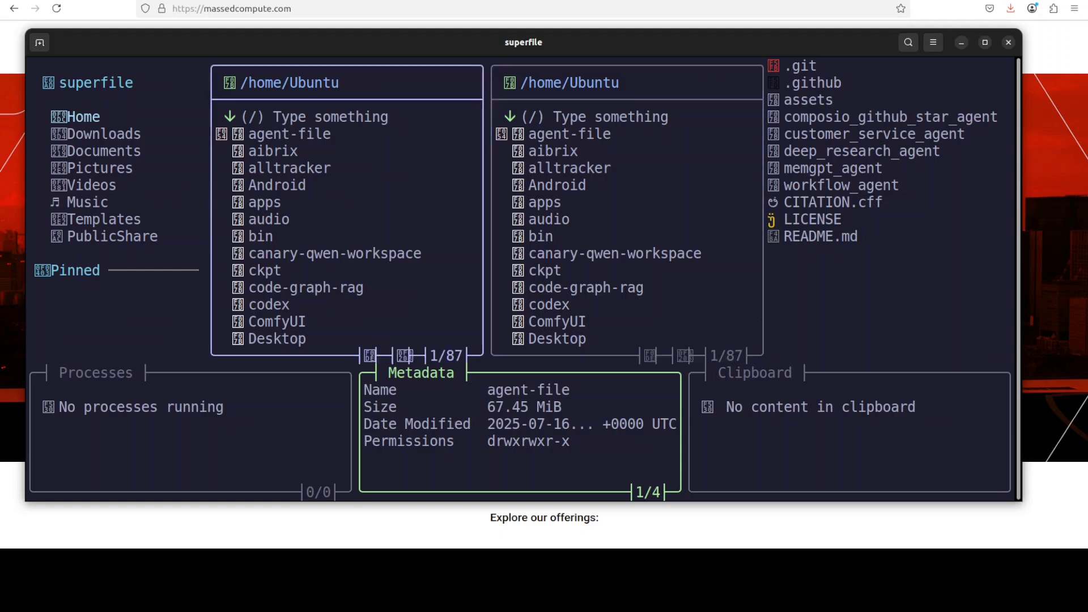
{"action": "key", "text": "Tab"}
{"action": "key", "text": "Tab"}
{"action": "key", "text": "Tab"}
{"action": "key", "text": "Tab"}
{"action": "key", "text": "Tab"}
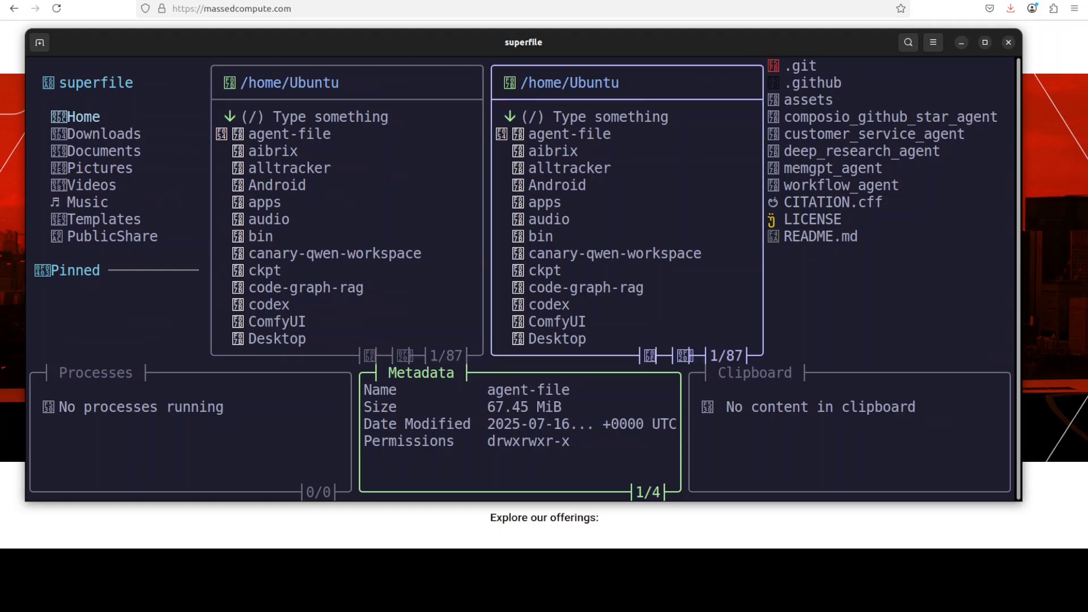
{"action": "key", "text": "Tab"}
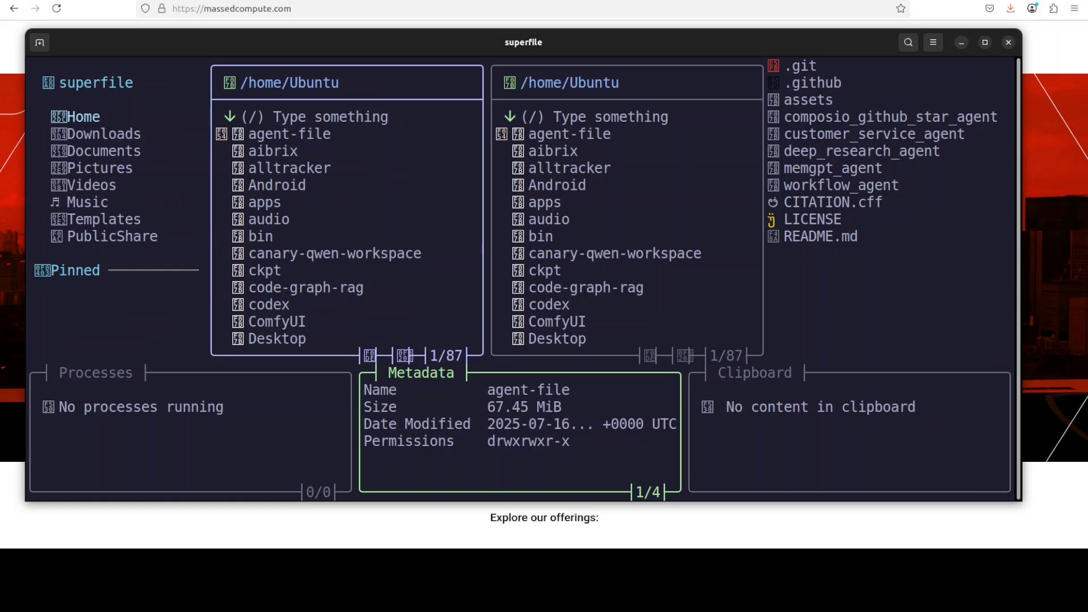
{"action": "key", "text": "Tab"}
{"action": "key", "text": "Tab"}
Close the extra panel and create the file spffiletest.txt, bringing the home listing to 88 items
{"action": "key", "text": "w"}
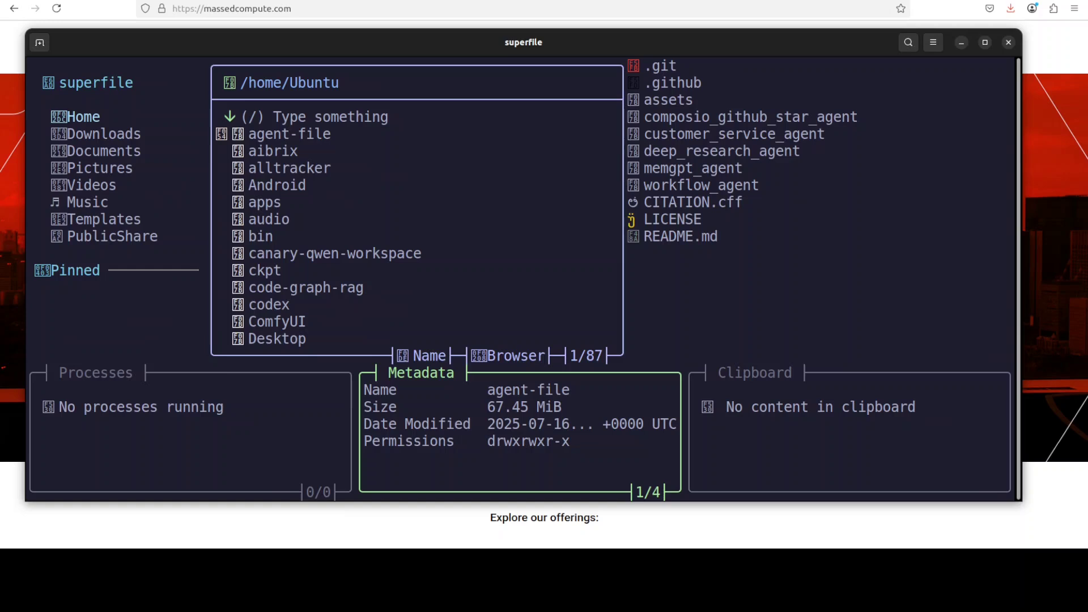
{"action": "key", "text": "ctrl+n"}
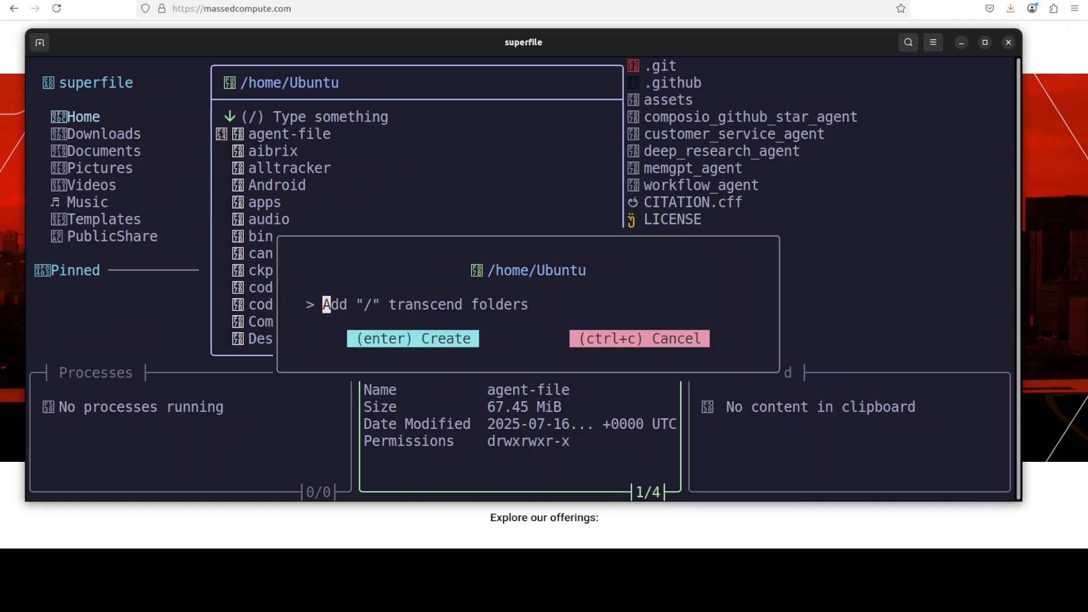
{"action": "type", "text": "spf"}
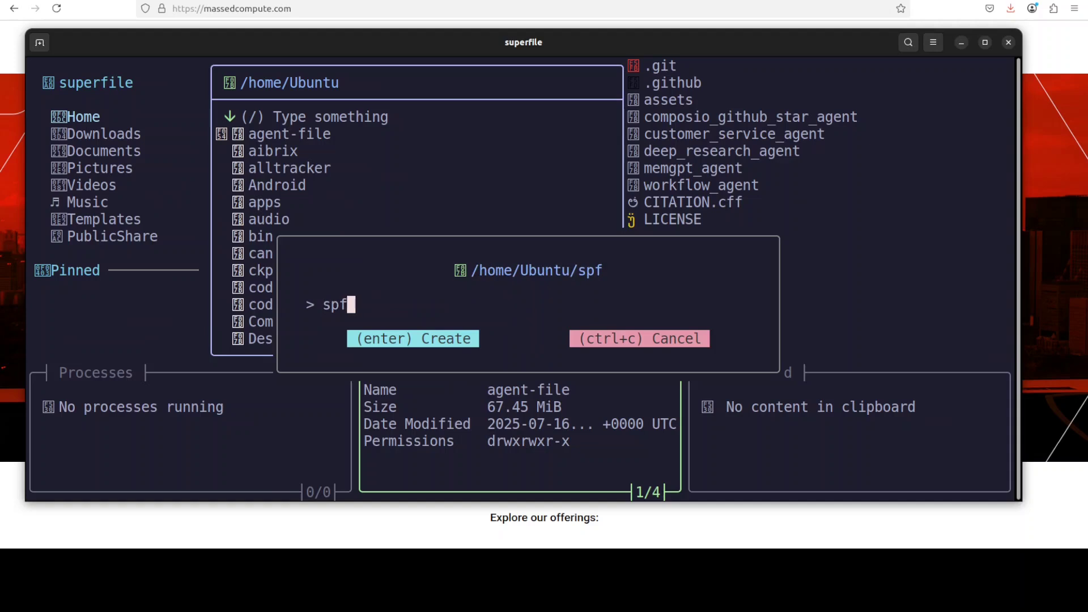
{"action": "type", "text": "filetest"}
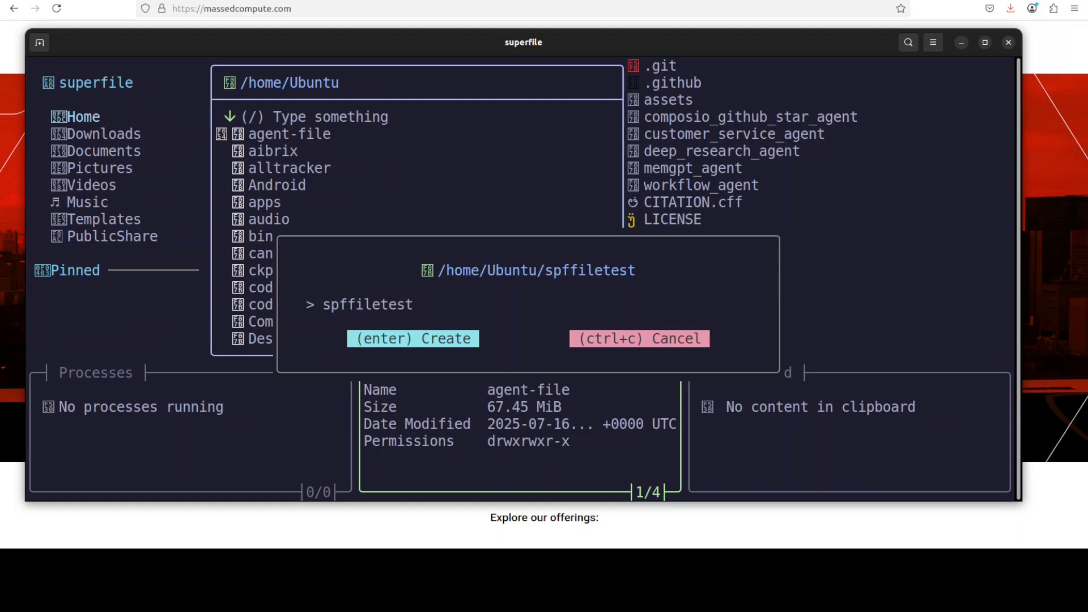
{"action": "type", "text": "/"}
{"action": "key", "text": "BackSpace"}
{"action": "type", "text": ".txt"}
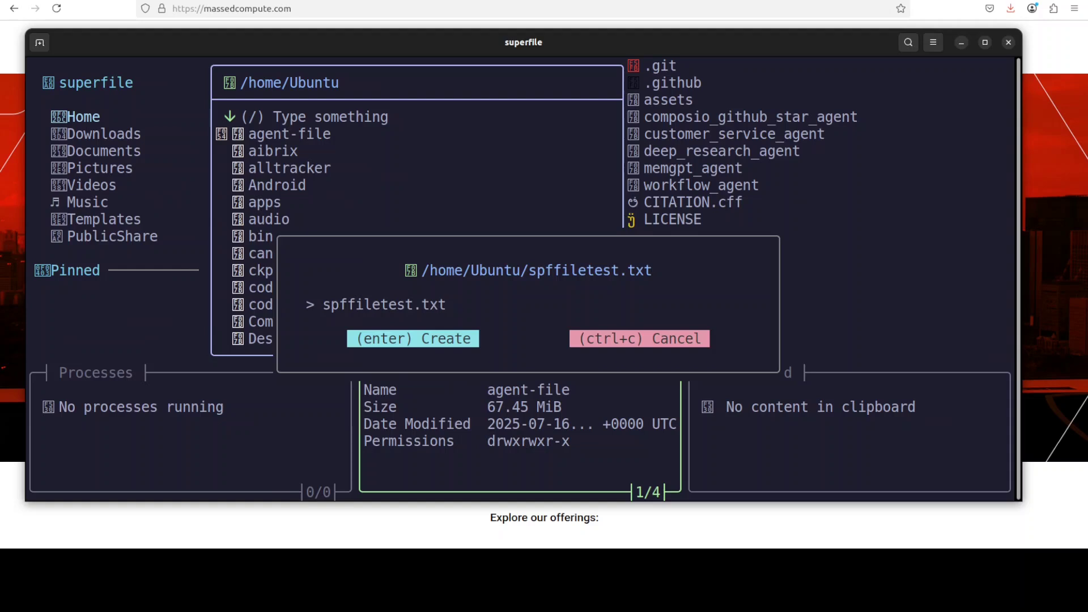
{"action": "key", "text": "Return"}
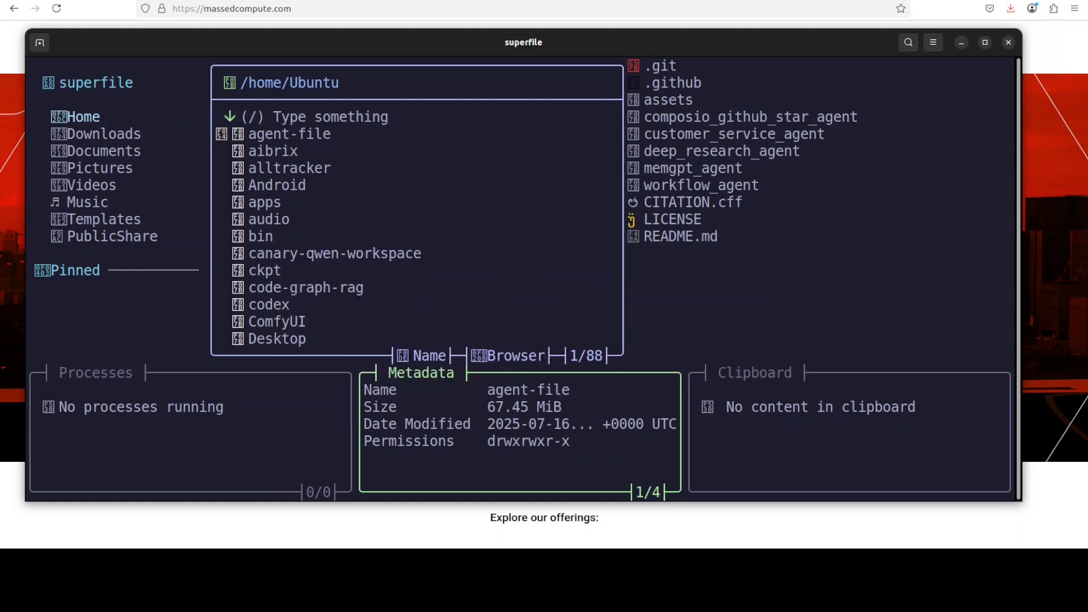
Look over agent-file's details, then scroll the home listing down toward spffiletest.txt
{"action": "key", "text": "Down"}
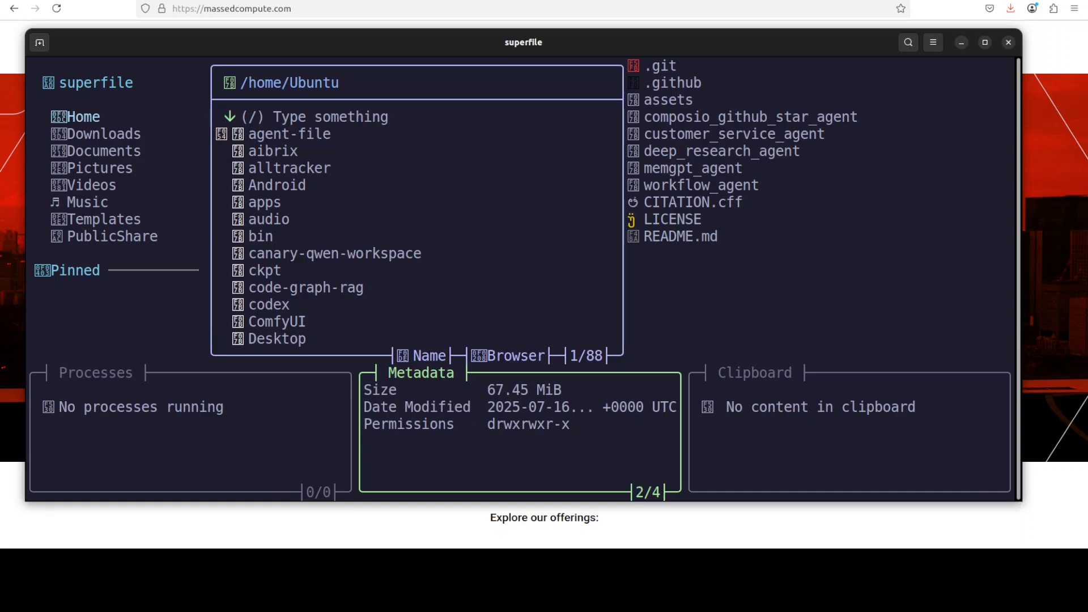
{"action": "key", "text": "Up"}
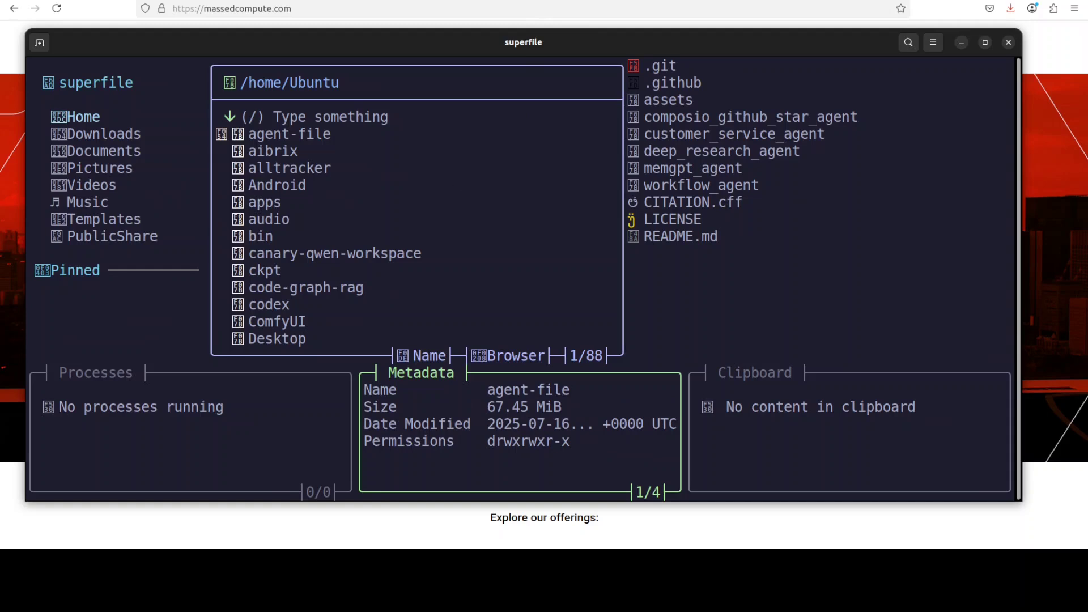
{"action": "scroll", "coordinate": [416, 227], "scroll_direction": "down", "scroll_amount": 20}
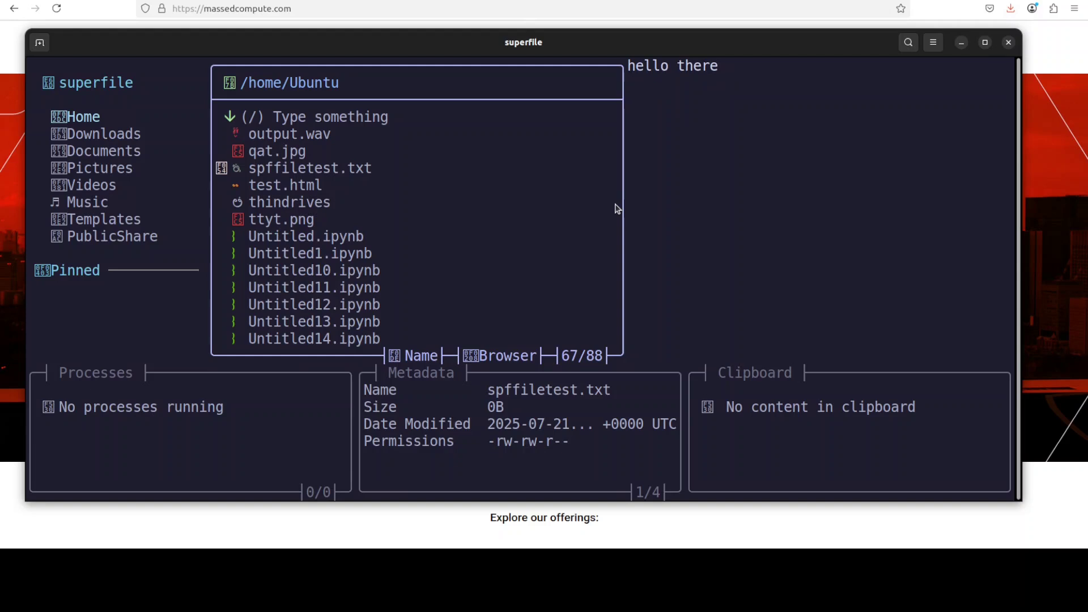
Rename spffiletest.txt to spffiletestnew.txt and paste a duplicate, spffiletestnew(1).txt, beside it
{"action": "key", "text": "ctrl+r"}
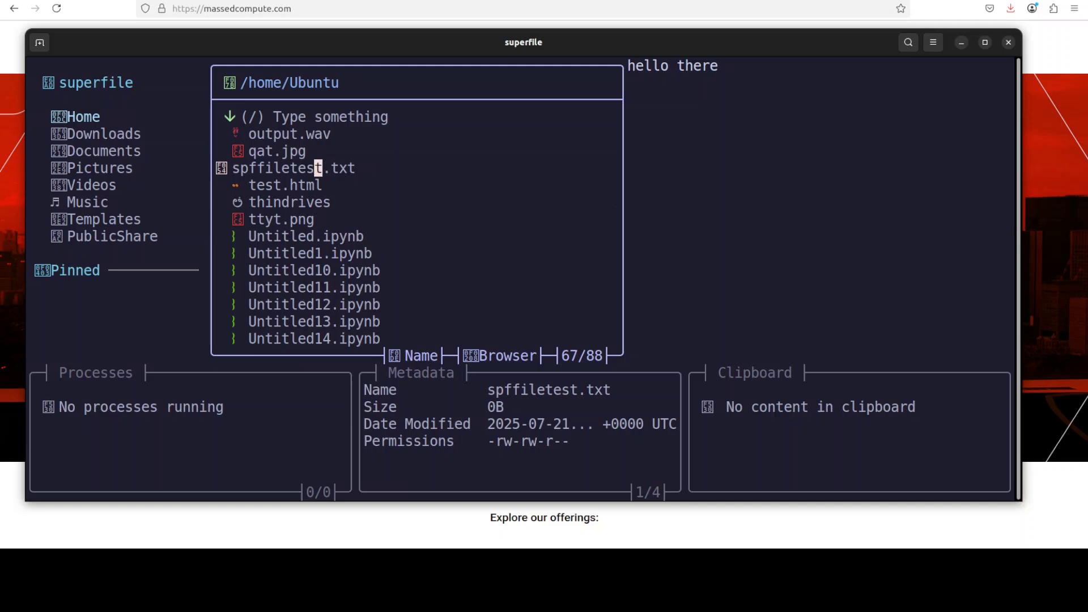
{"action": "type", "text": "new"}
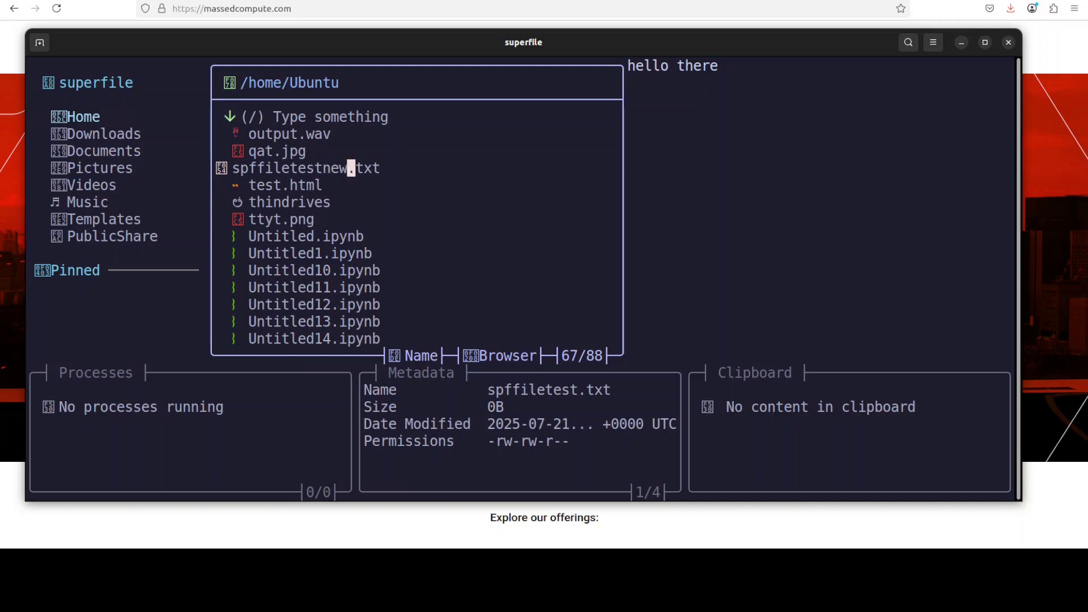
{"action": "key", "text": "Return"}
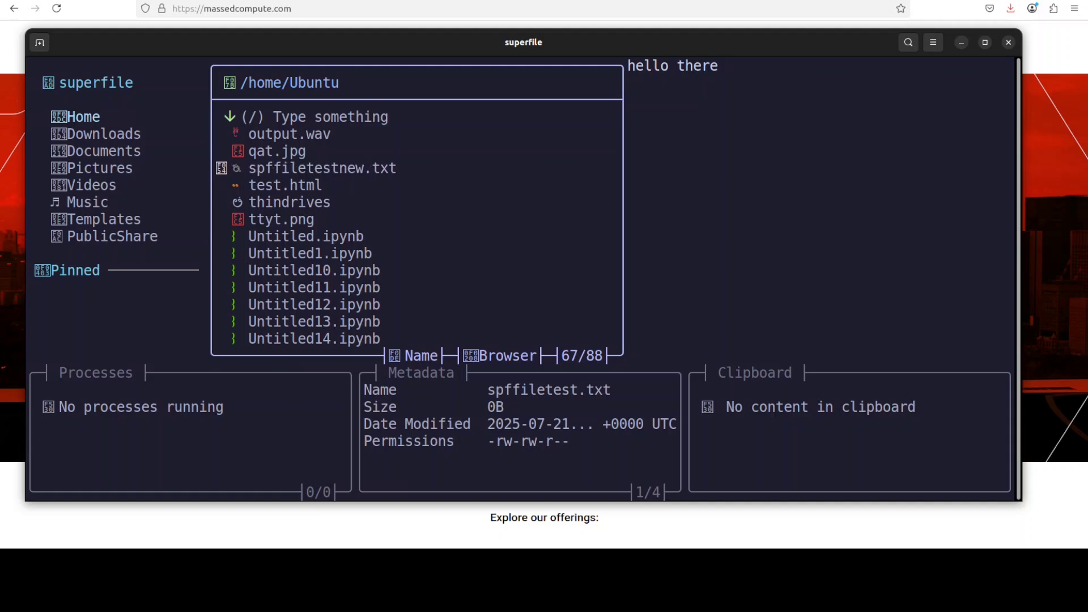
{"action": "key", "text": "ctrl+c"}
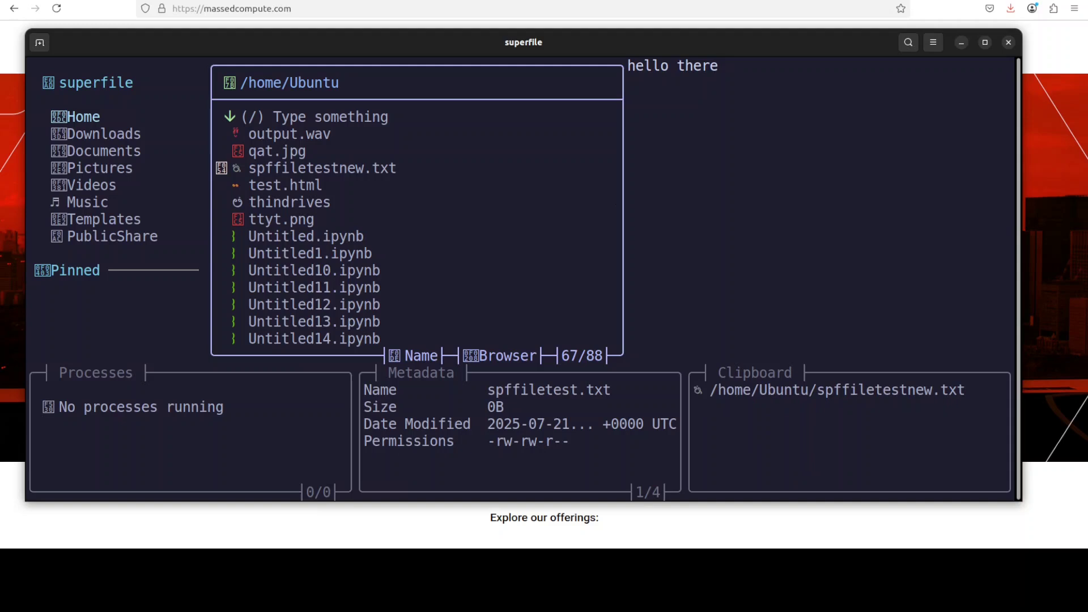
{"action": "key", "text": "ctrl+v"}
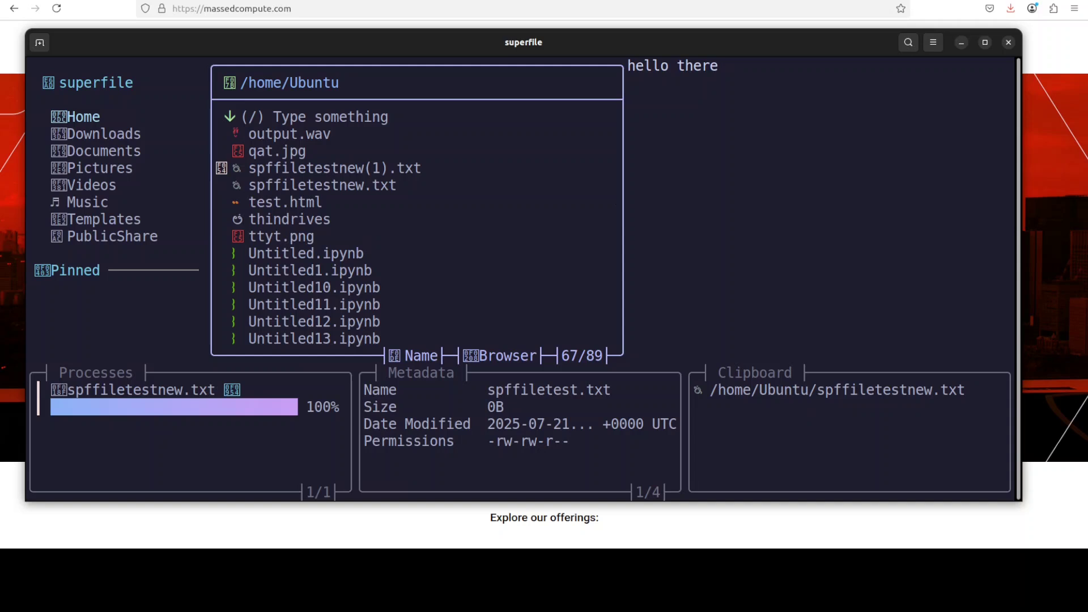
In shell mode, run 'ls -ltr spfiletestnew(1)', which fails with status 2, then a plain 'ls' that succeeds
{"action": "key", "text": "colon"}
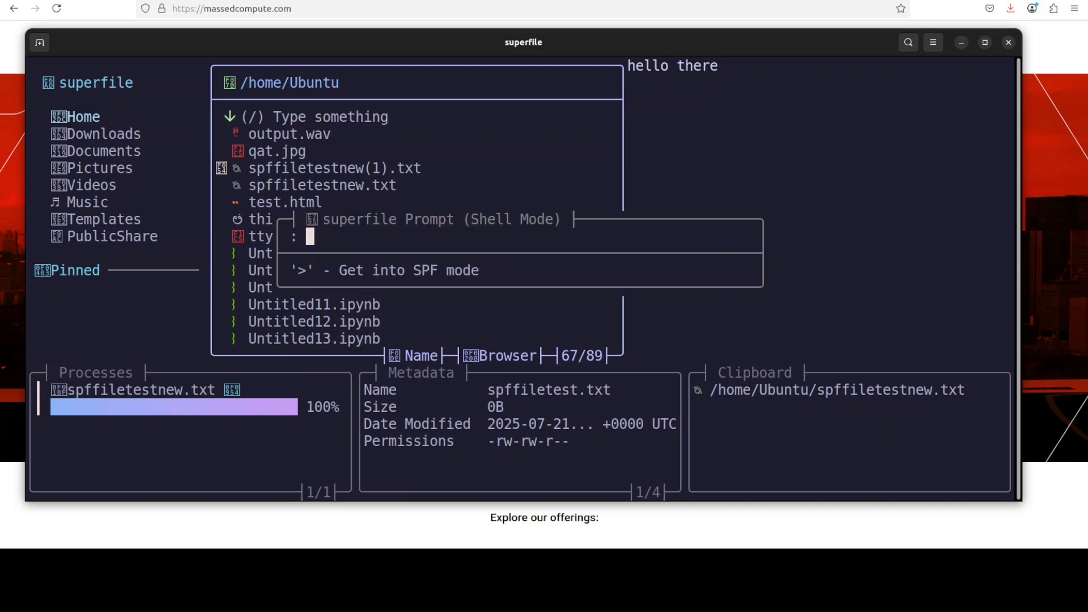
{"action": "type", "text": "ls -"}
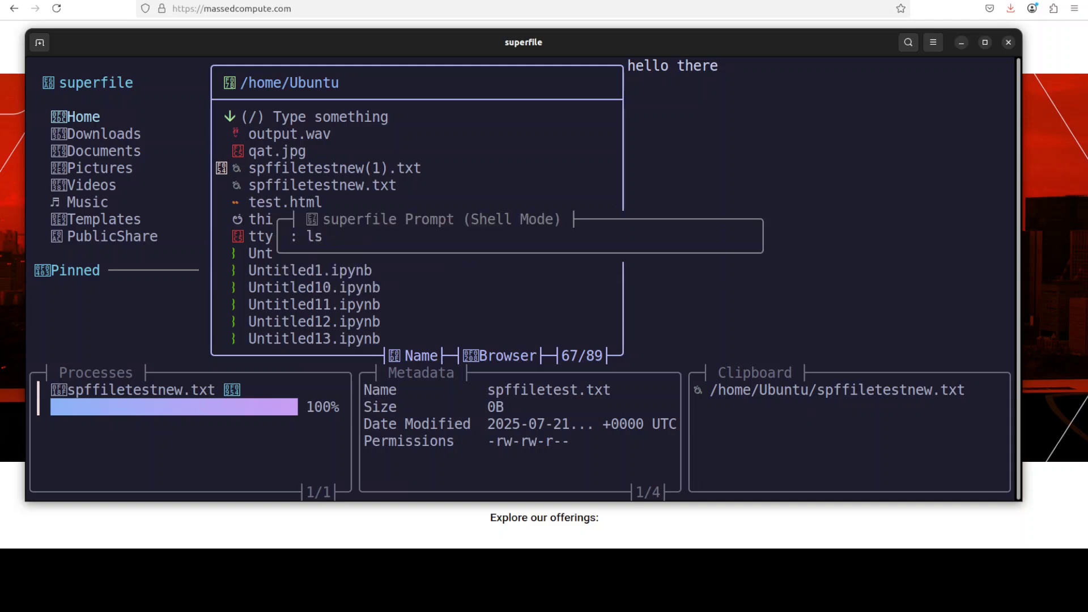
{"action": "key", "text": "BackSpace"}
{"action": "key", "text": "BackSpace"}
{"action": "type", "text": "-ltr spfiletest"}
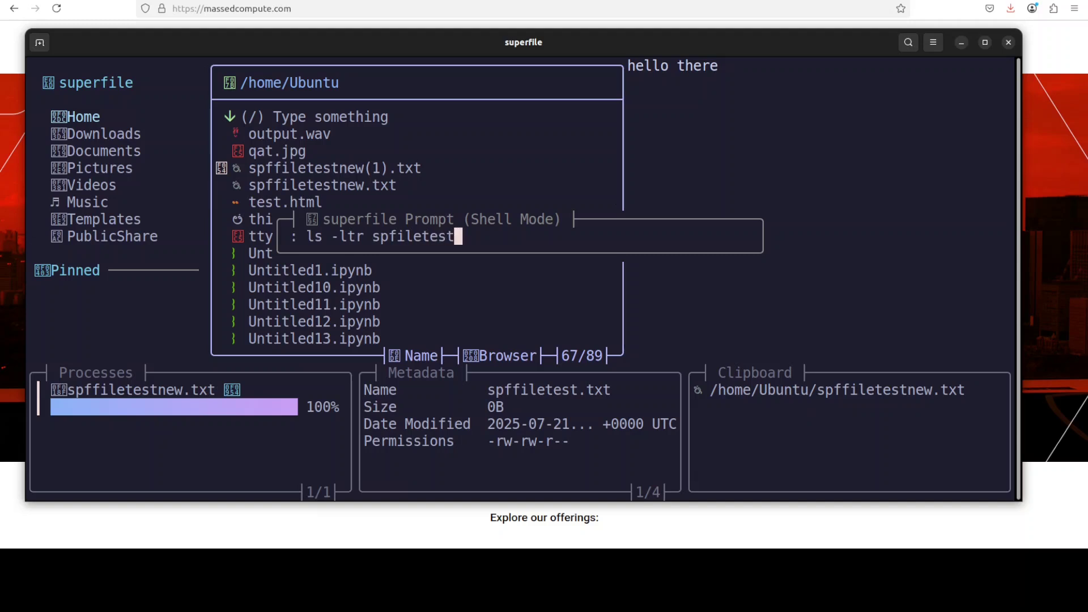
{"action": "type", "text": "new(1)"}
{"action": "key", "text": "Return"}
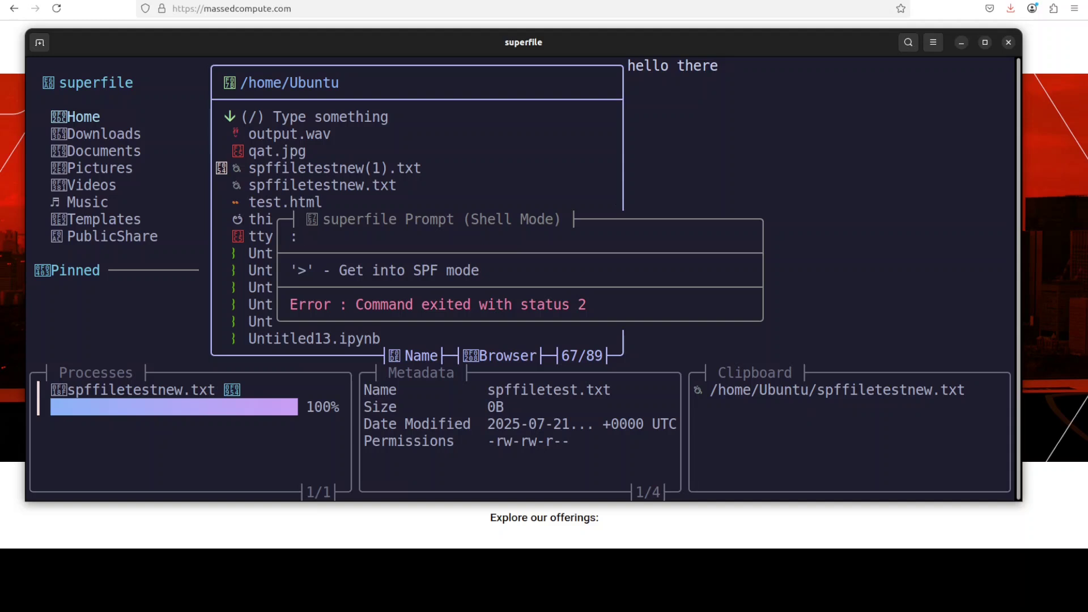
{"action": "type", "text": "ls"}
{"action": "key", "text": "Return"}
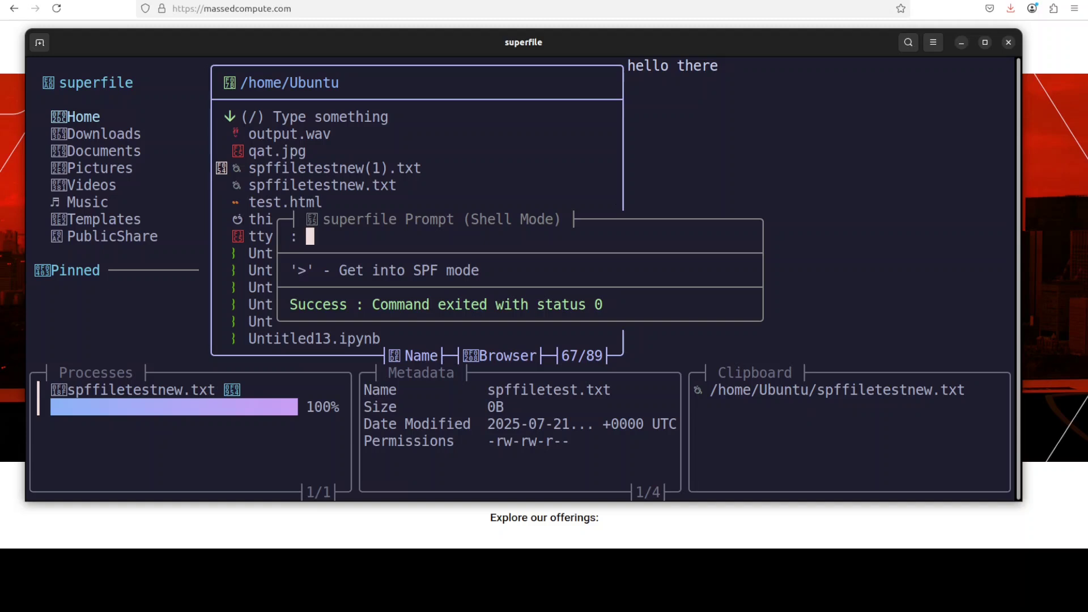
Close the Shell Mode prompt, returning to the /home/Ubuntu listing of 89 items
{"action": "key", "text": "Escape"}
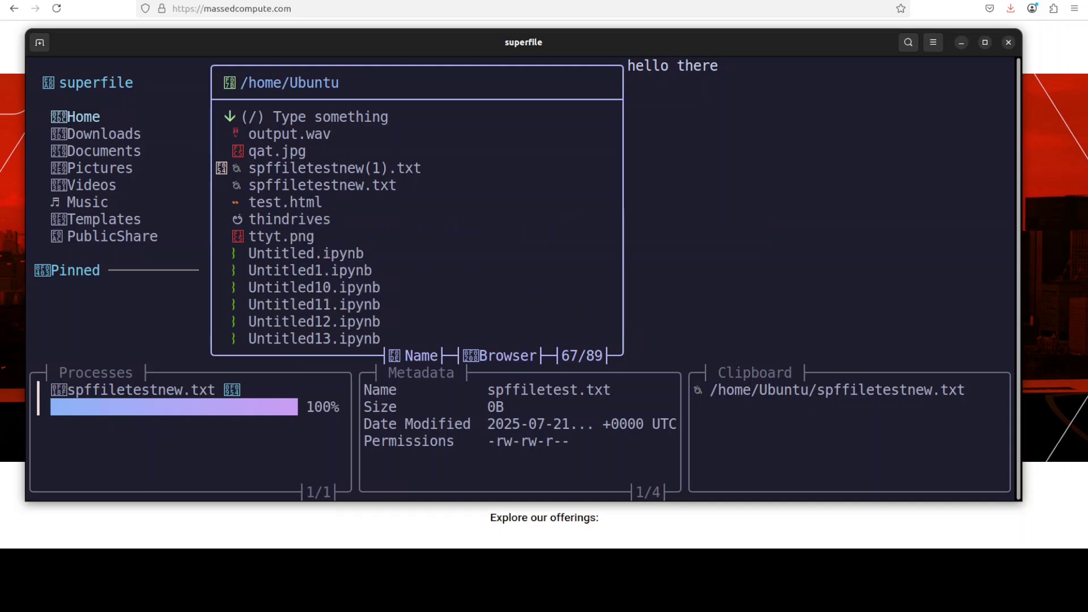